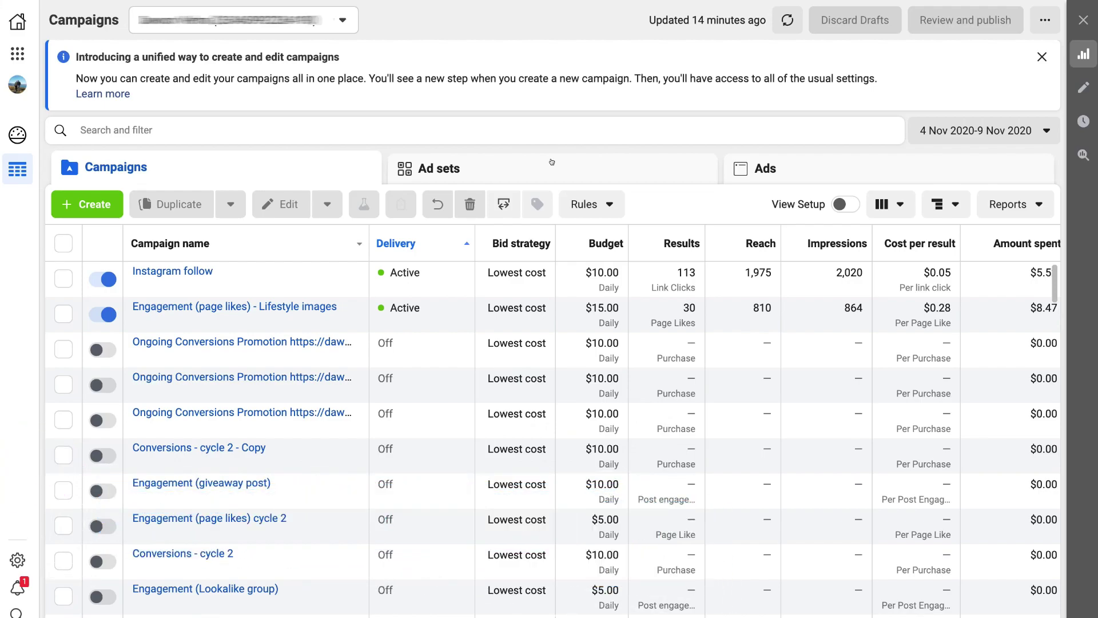
Step: Go to Events Manager's data sources overview through the Business tools menu
{"action": "left_click", "coordinate": [14, 51]}
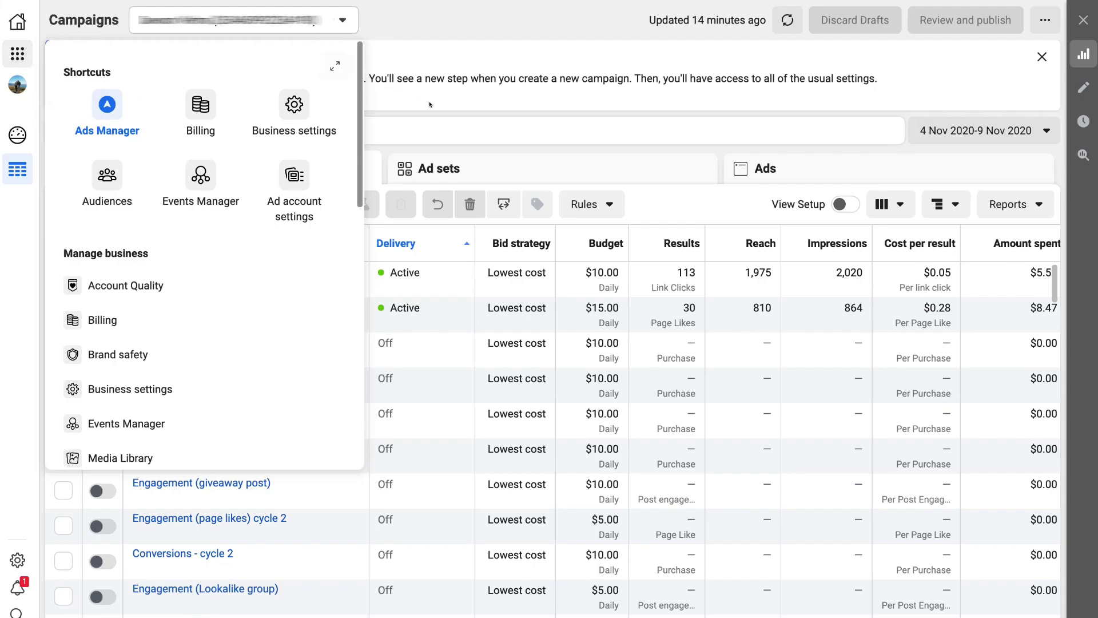
{"action": "left_click", "coordinate": [450, 115]}
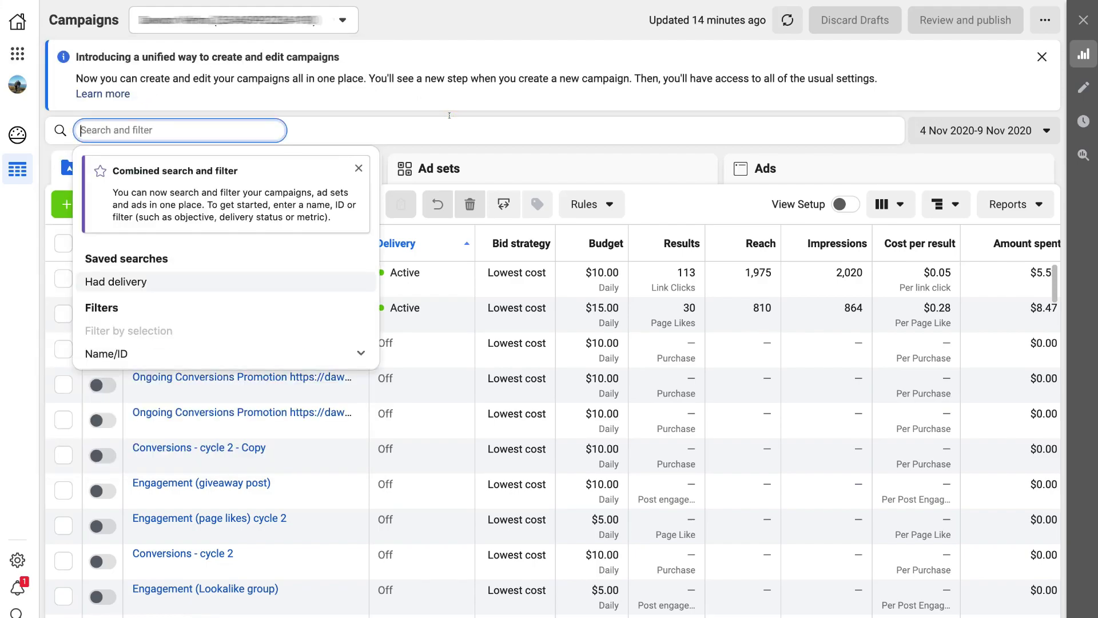
{"action": "key", "text": "Escape"}
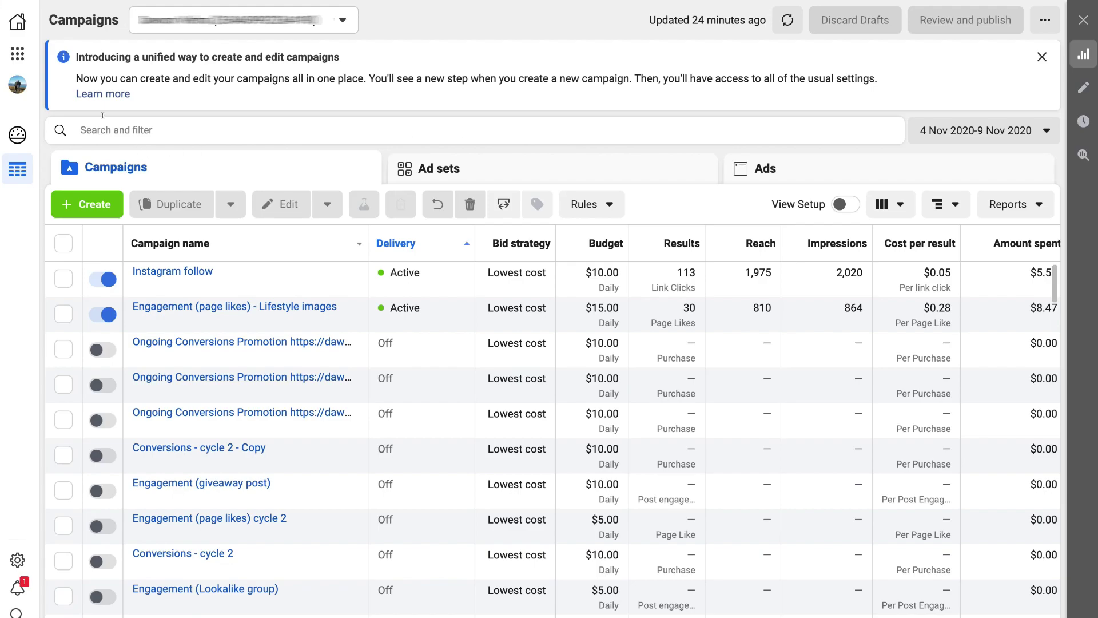
{"action": "left_click", "coordinate": [17, 53]}
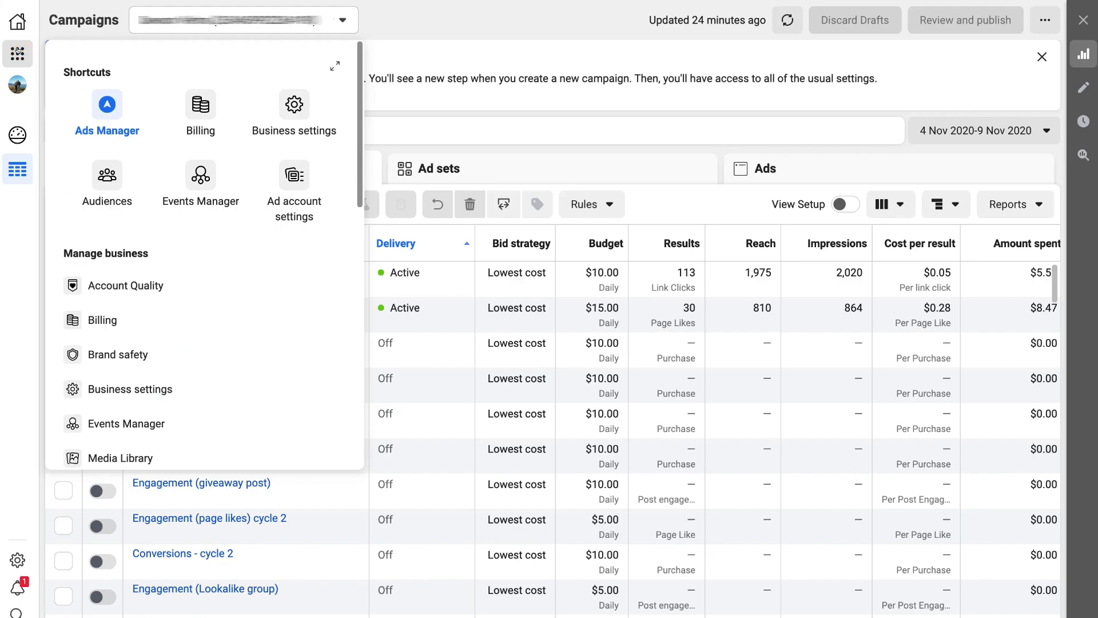
{"action": "scroll", "coordinate": [103, 343], "scroll_direction": "down", "scroll_amount": 1}
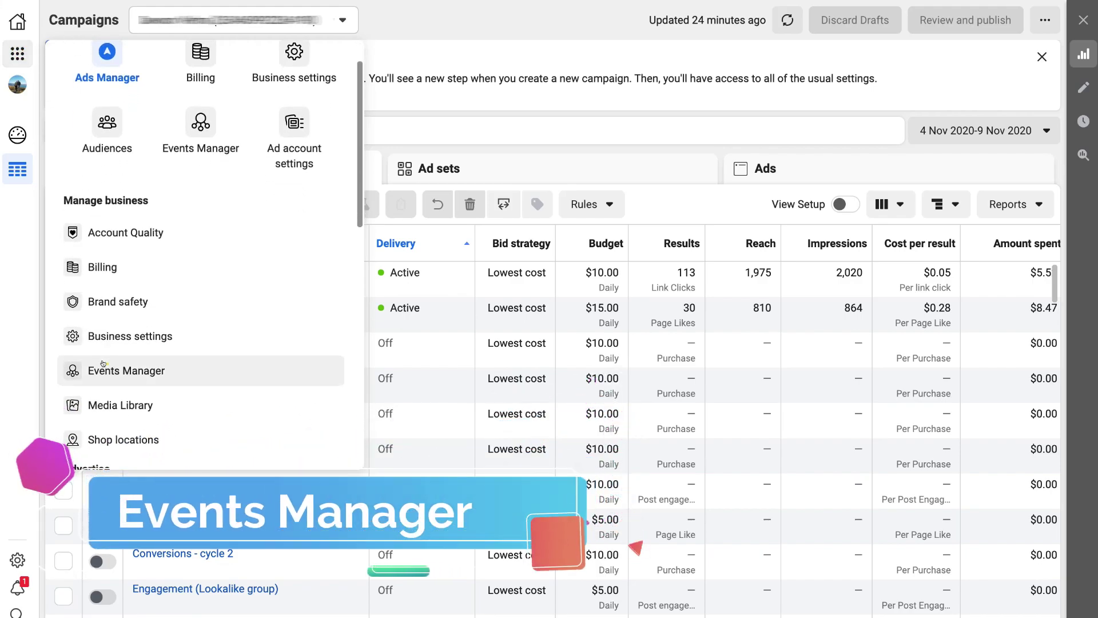
{"action": "left_click", "coordinate": [103, 366]}
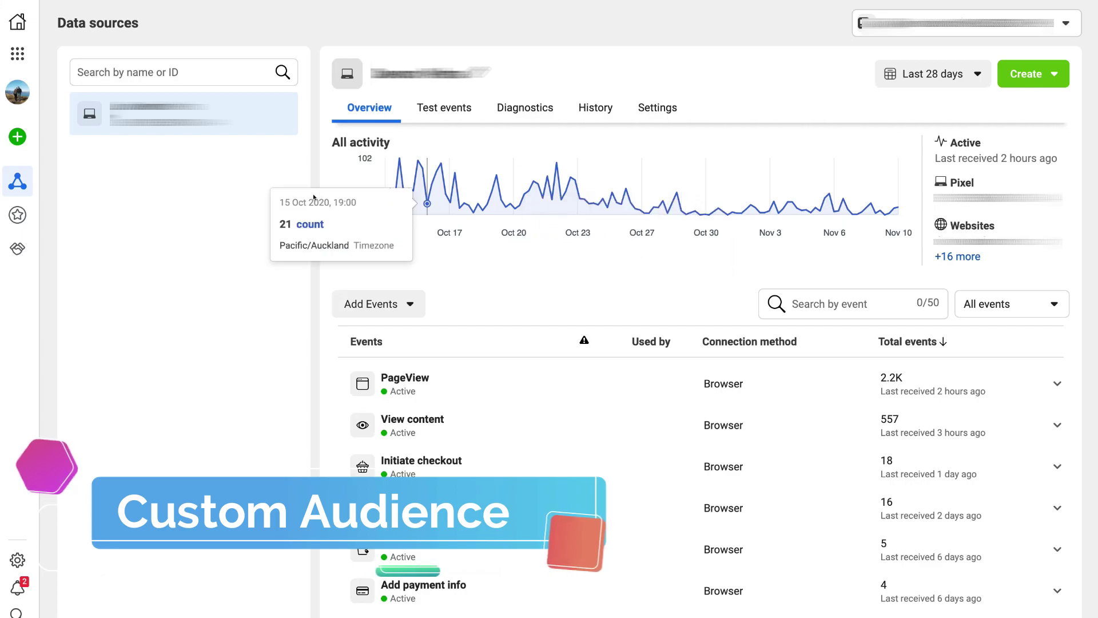
Step: Go to the Audiences page through the Business tools menu
{"action": "left_click", "coordinate": [16, 55]}
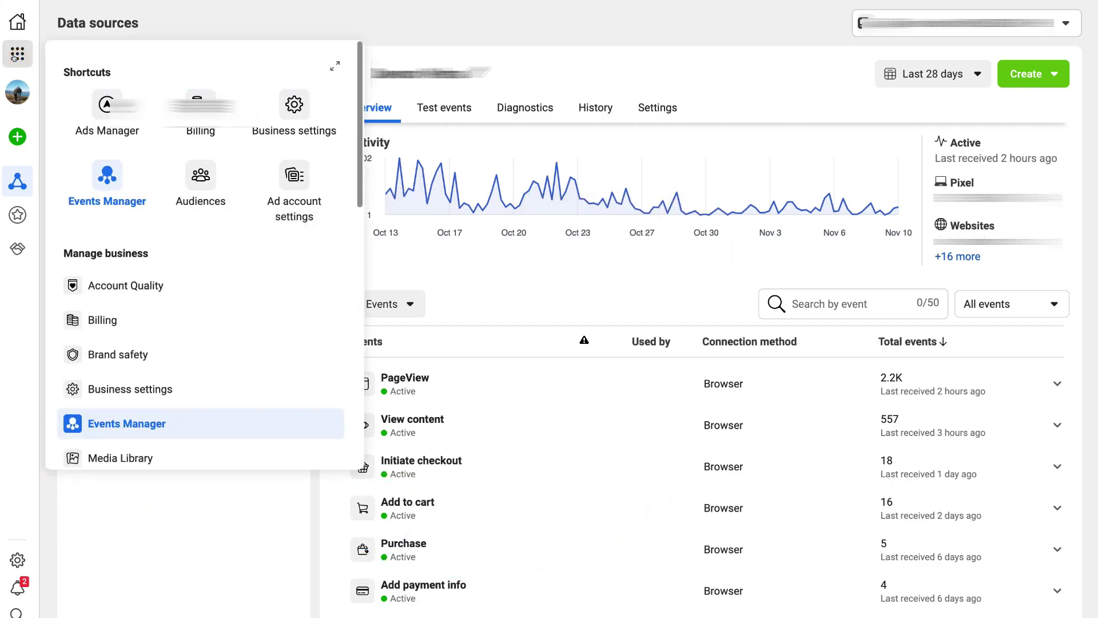
{"action": "scroll", "coordinate": [136, 366], "scroll_direction": "down", "scroll_amount": 3}
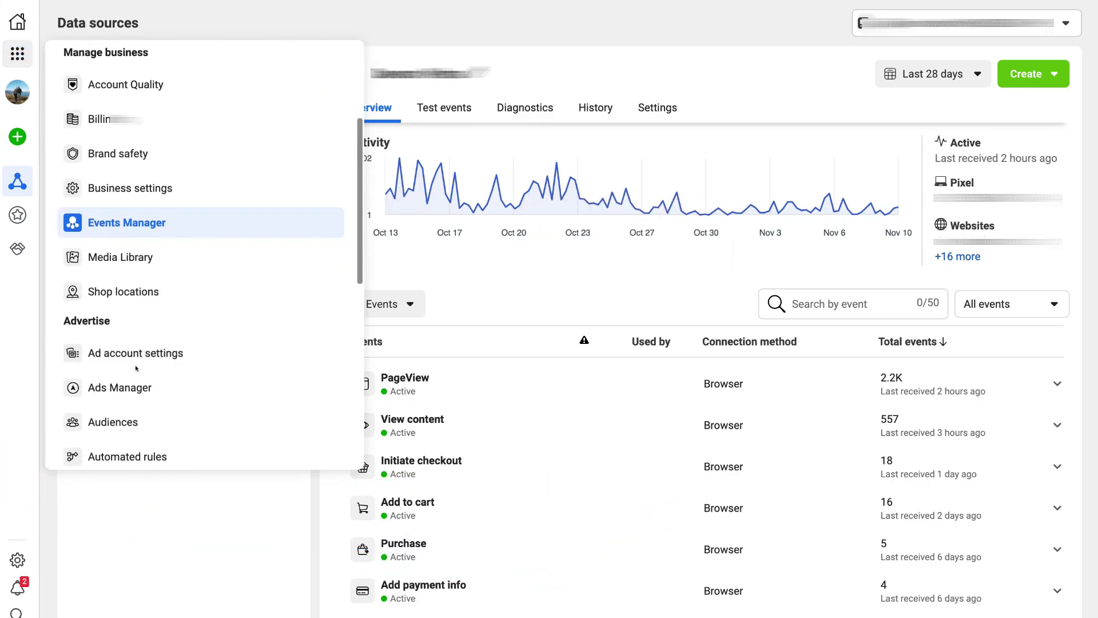
{"action": "scroll", "coordinate": [136, 367], "scroll_direction": "down", "scroll_amount": 1}
{"action": "left_click", "coordinate": [147, 369]}
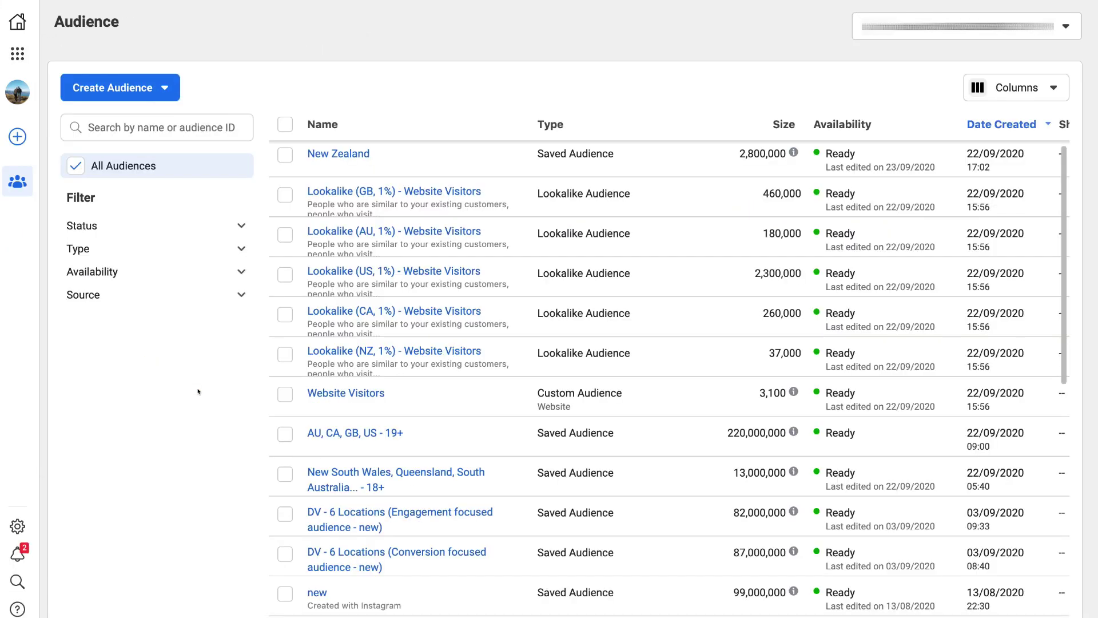
Step: Review the audiences list and expand the Create Audience dropdown
{"action": "scroll", "coordinate": [688, 155], "scroll_direction": "down", "scroll_amount": 4}
{"action": "scroll", "coordinate": [688, 154], "scroll_direction": "down", "scroll_amount": 8}
{"action": "scroll", "coordinate": [689, 155], "scroll_direction": "up", "scroll_amount": 4}
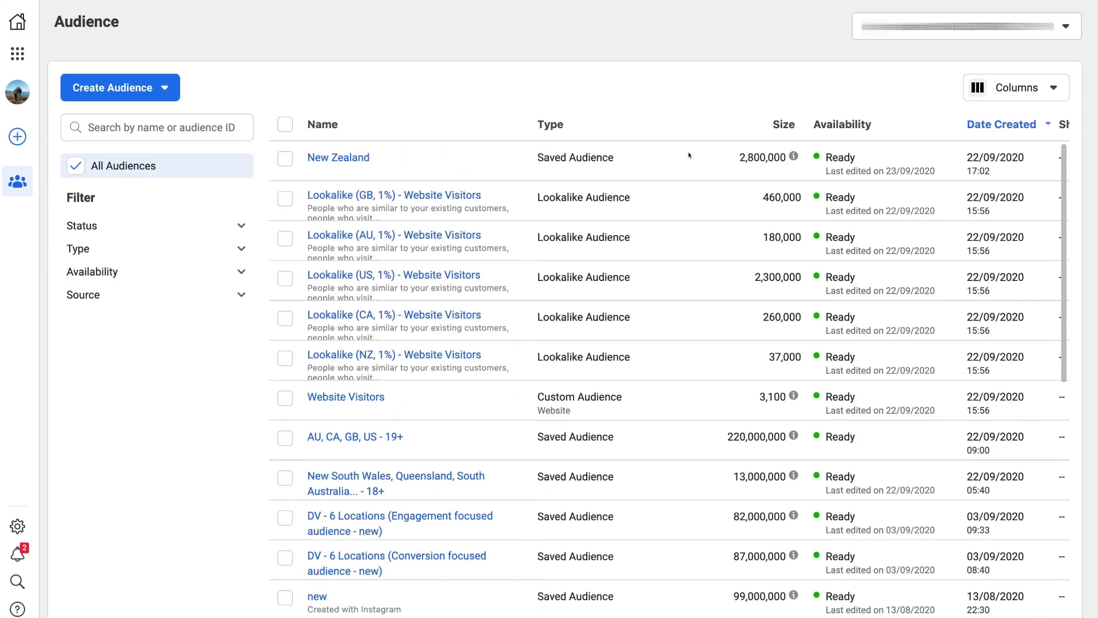
{"action": "left_click", "coordinate": [148, 87]}
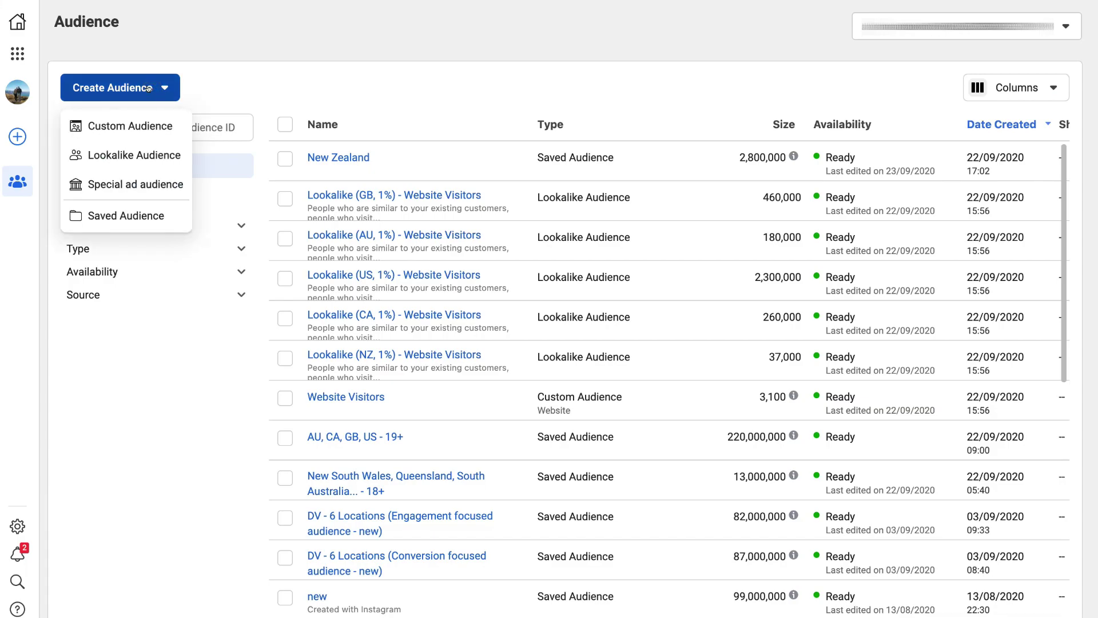
Step: Choose Custom Audience to bring up the Create a Custom Audience source options
{"action": "left_click", "coordinate": [156, 131]}
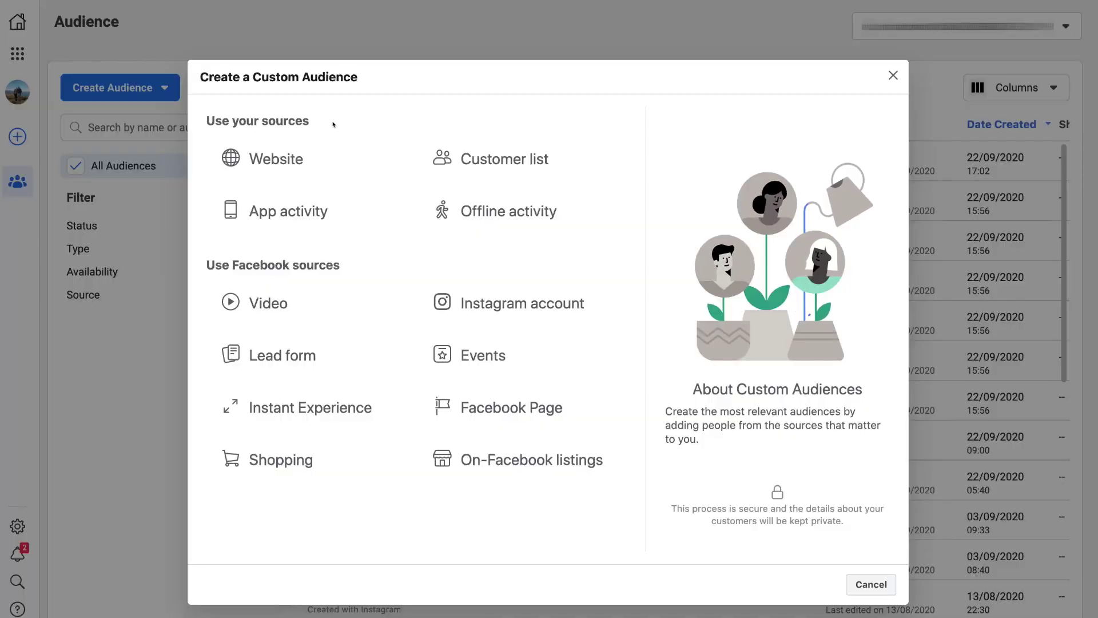
{"action": "mouse_move", "coordinate": [314, 152]}
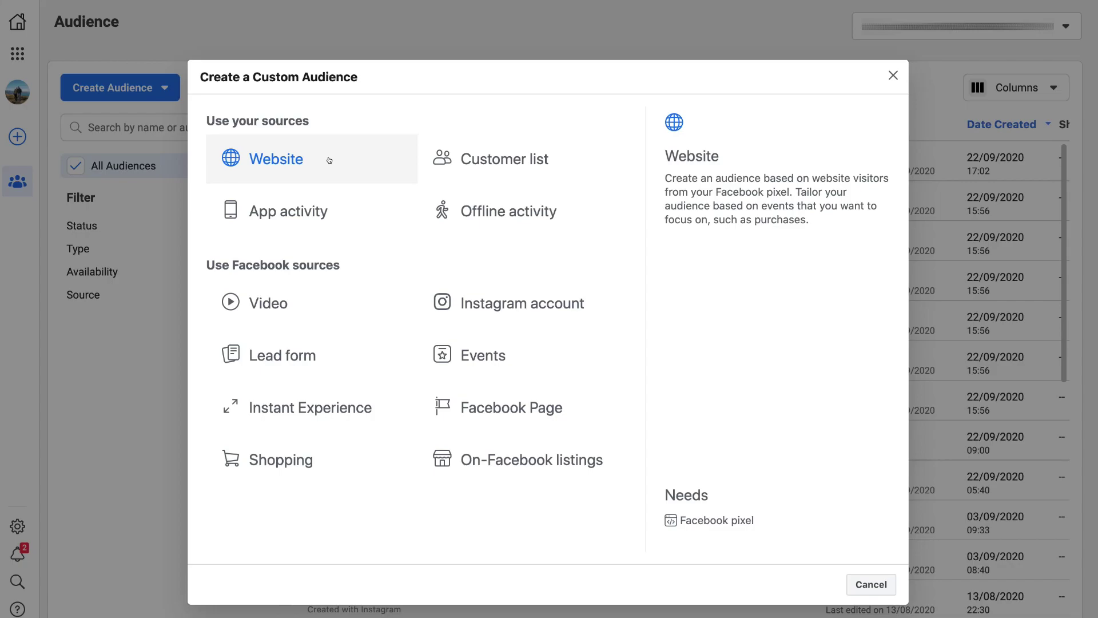
Step: Pick Website as the source and keep 'All website visitors' over the past 30 days
{"action": "left_click", "coordinate": [349, 160]}
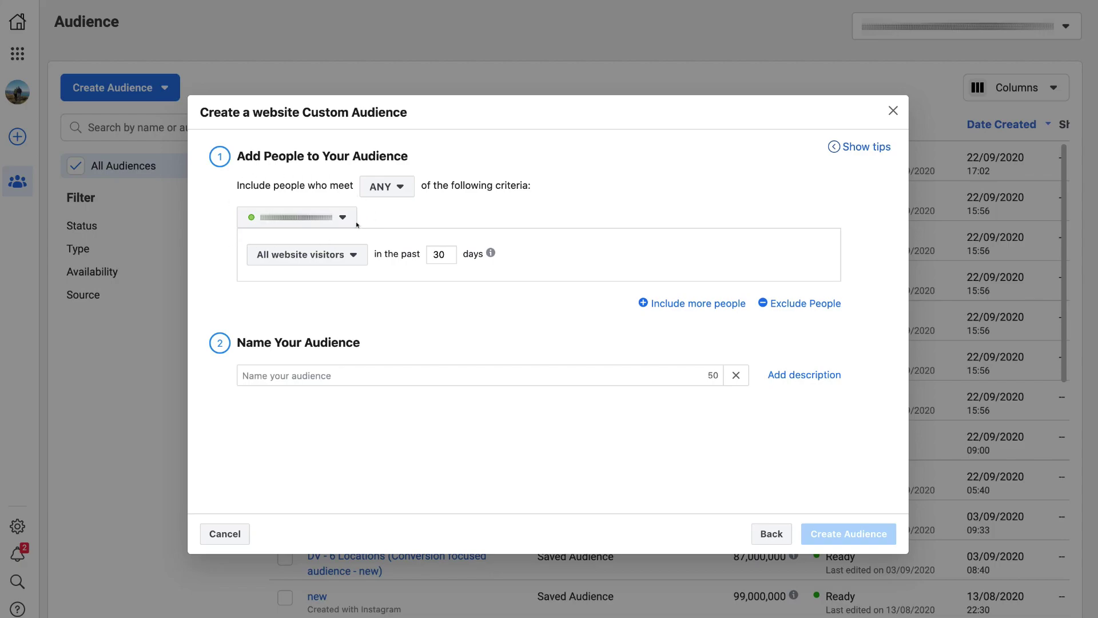
{"action": "left_click", "coordinate": [351, 255]}
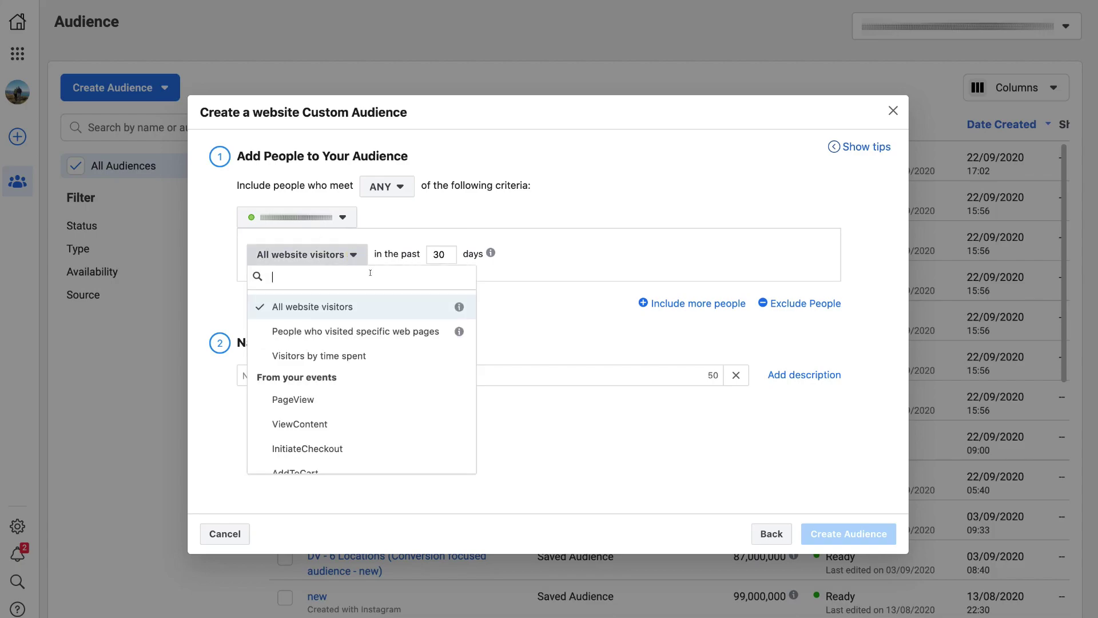
{"action": "scroll", "coordinate": [380, 344], "scroll_direction": "down", "scroll_amount": 2}
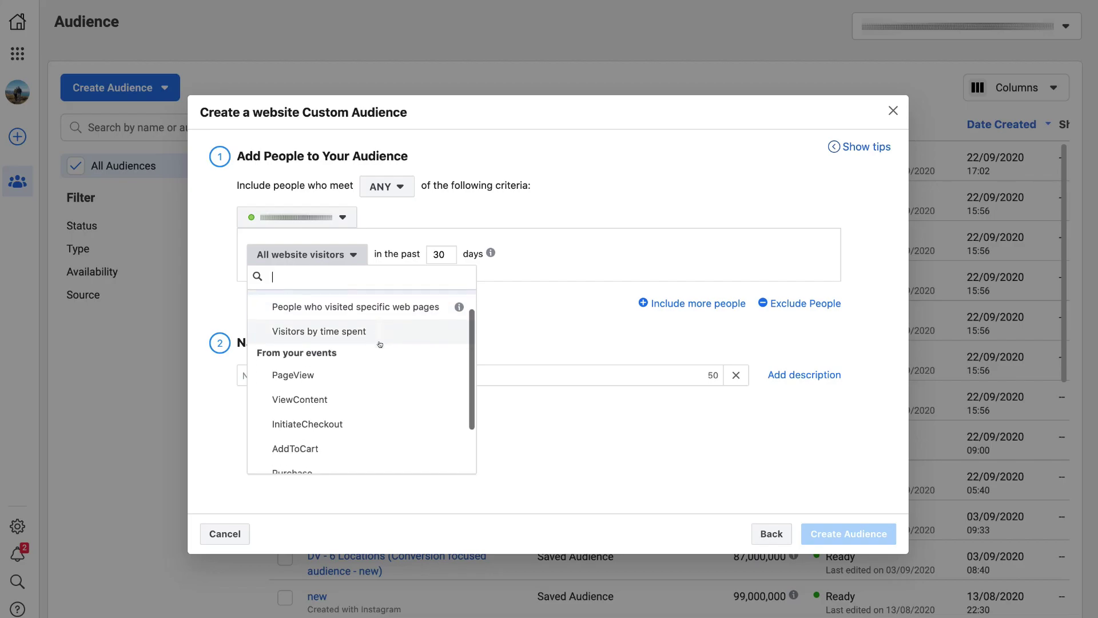
{"action": "scroll", "coordinate": [379, 344], "scroll_direction": "down", "scroll_amount": 1}
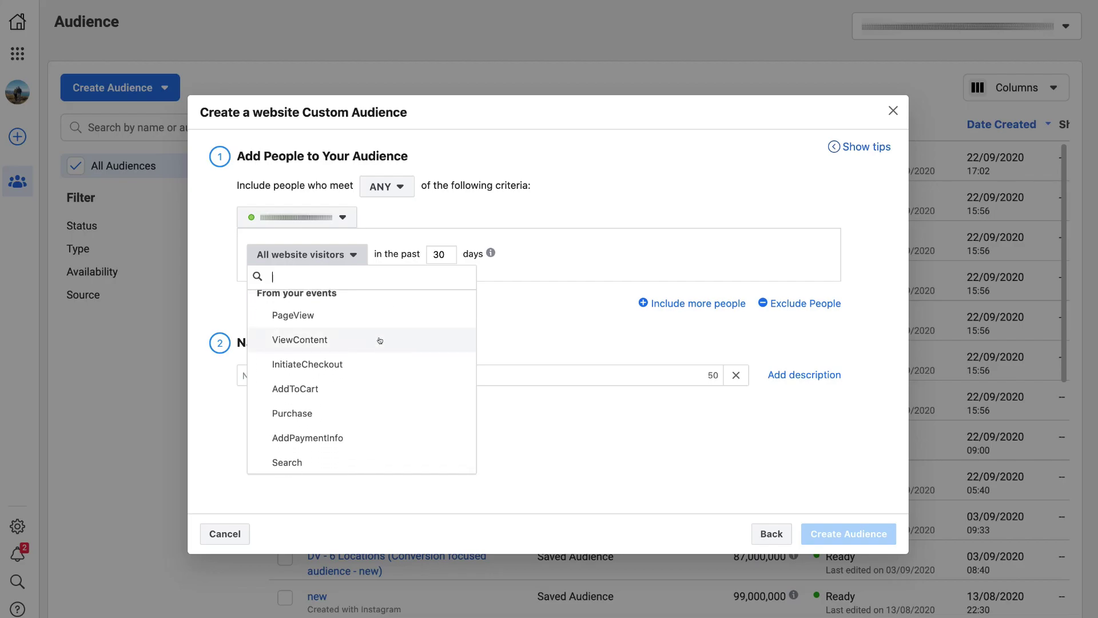
{"action": "scroll", "coordinate": [378, 320], "scroll_direction": "down", "scroll_amount": 1}
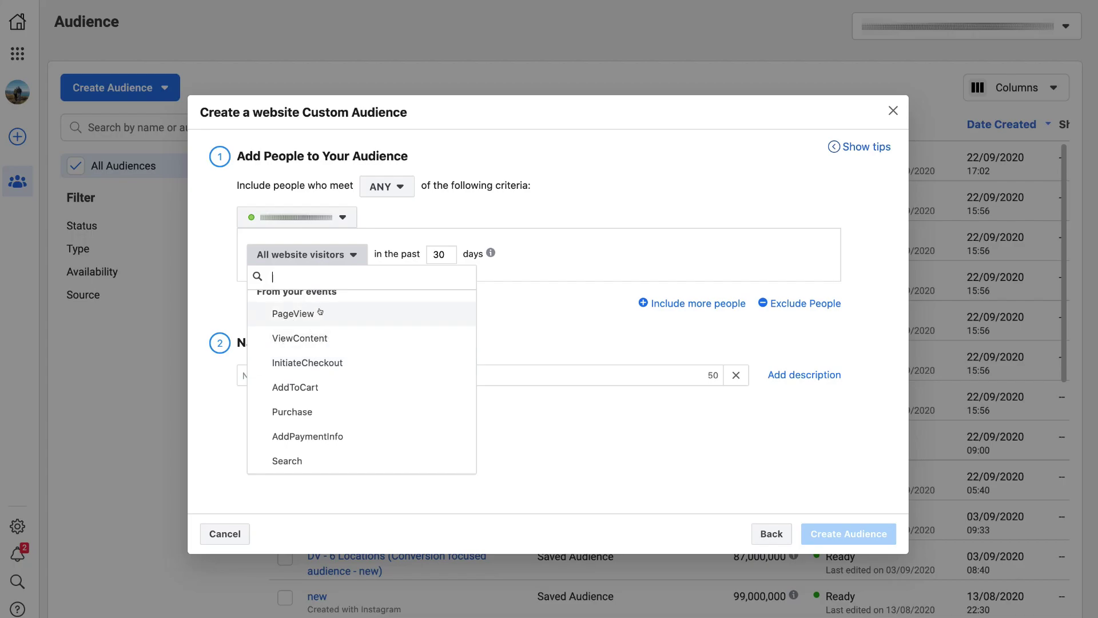
{"action": "scroll", "coordinate": [320, 310], "scroll_direction": "up", "scroll_amount": 3}
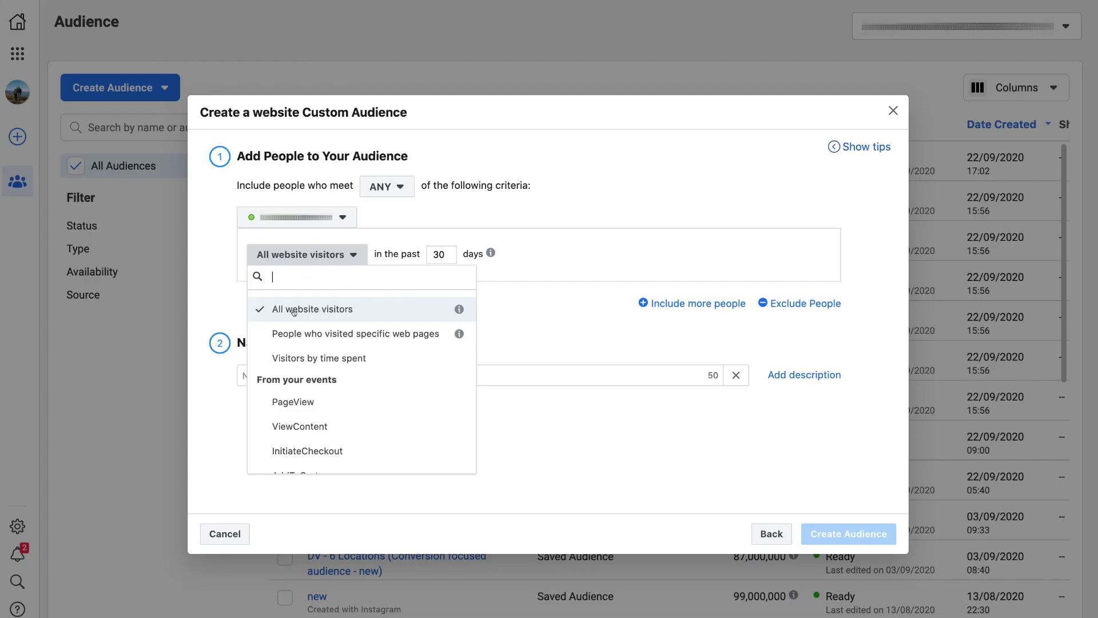
{"action": "left_click", "coordinate": [370, 306]}
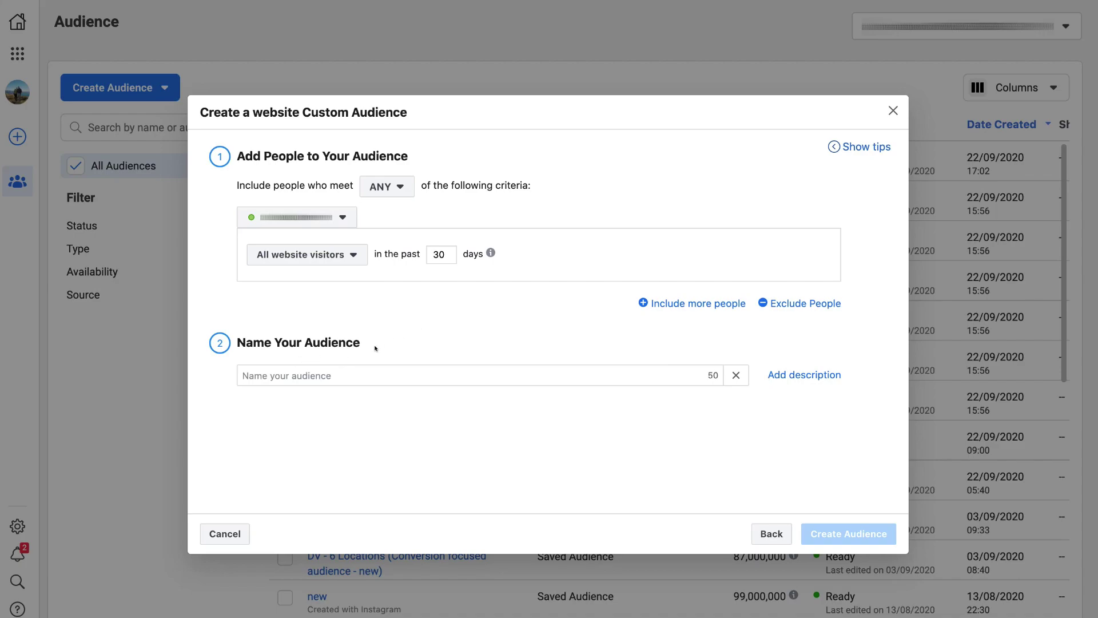
Step: Name the audience 'Retargeting all website visitors (30 days)' and create it
{"action": "left_click", "coordinate": [326, 374]}
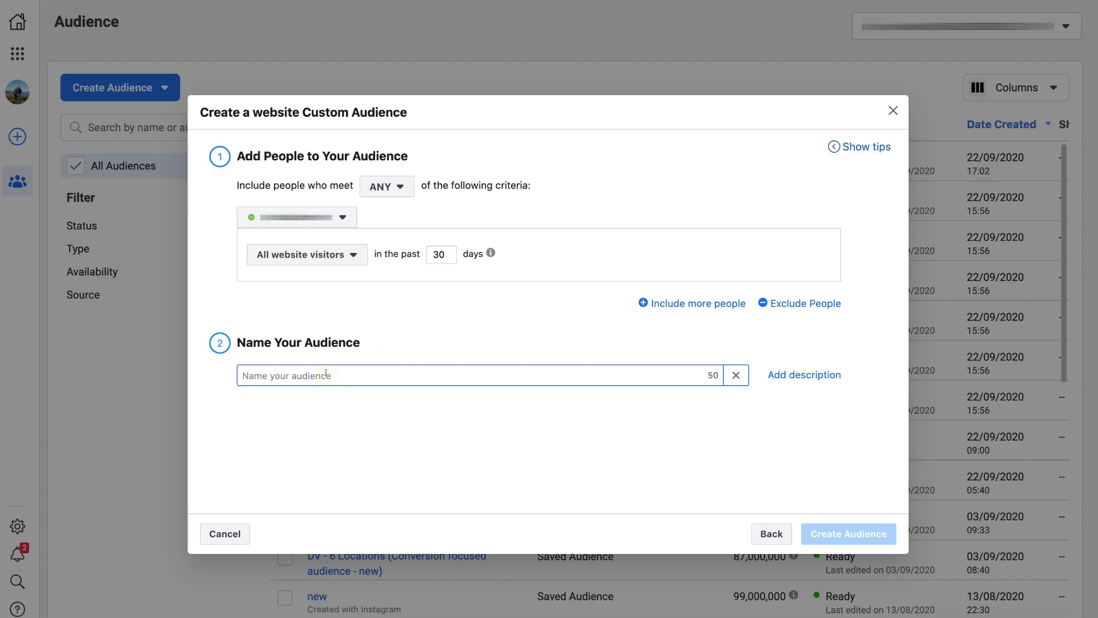
{"action": "type", "text": "Retargeting all website visitors (30 days)"}
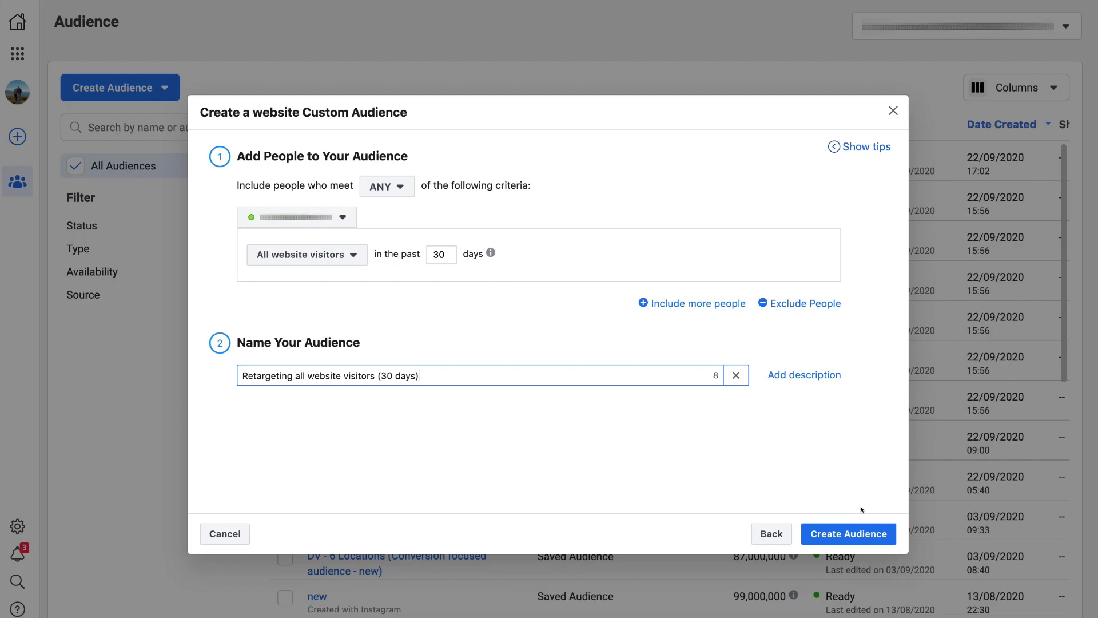
{"action": "left_click", "coordinate": [860, 533]}
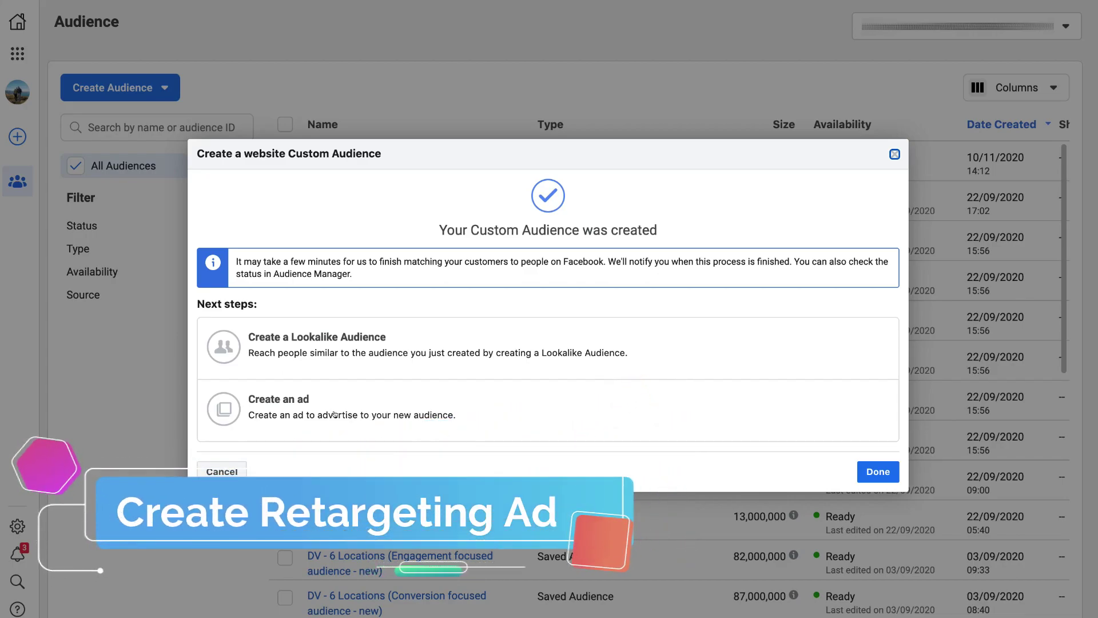
Step: Dismiss the confirmation and switch to the Ads Manager Campaigns page
{"action": "left_click", "coordinate": [877, 472]}
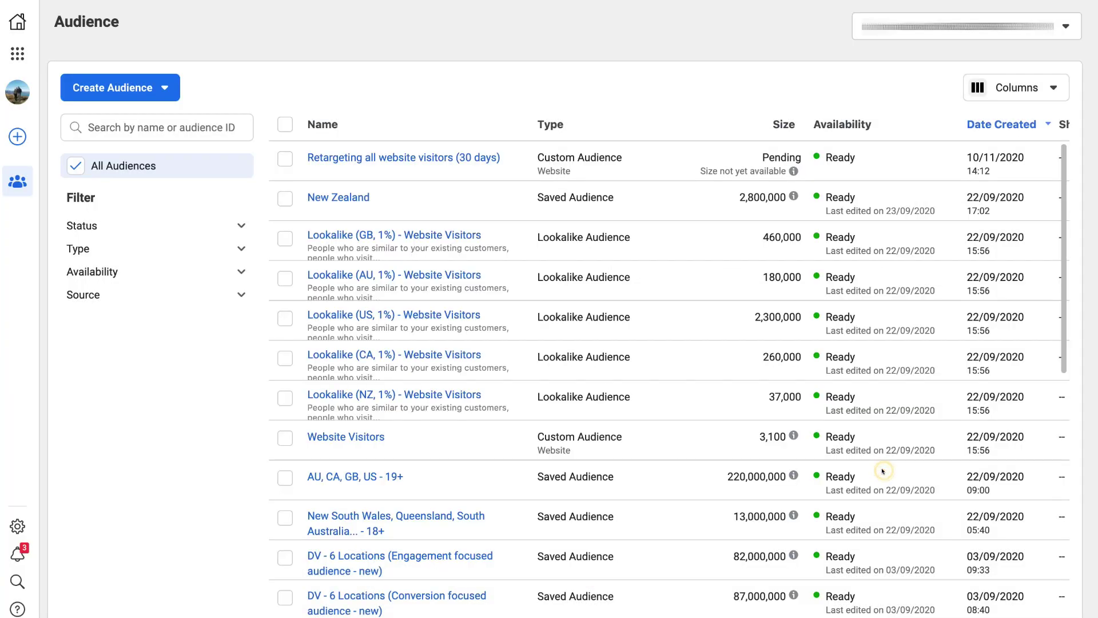
{"action": "left_click", "coordinate": [17, 55]}
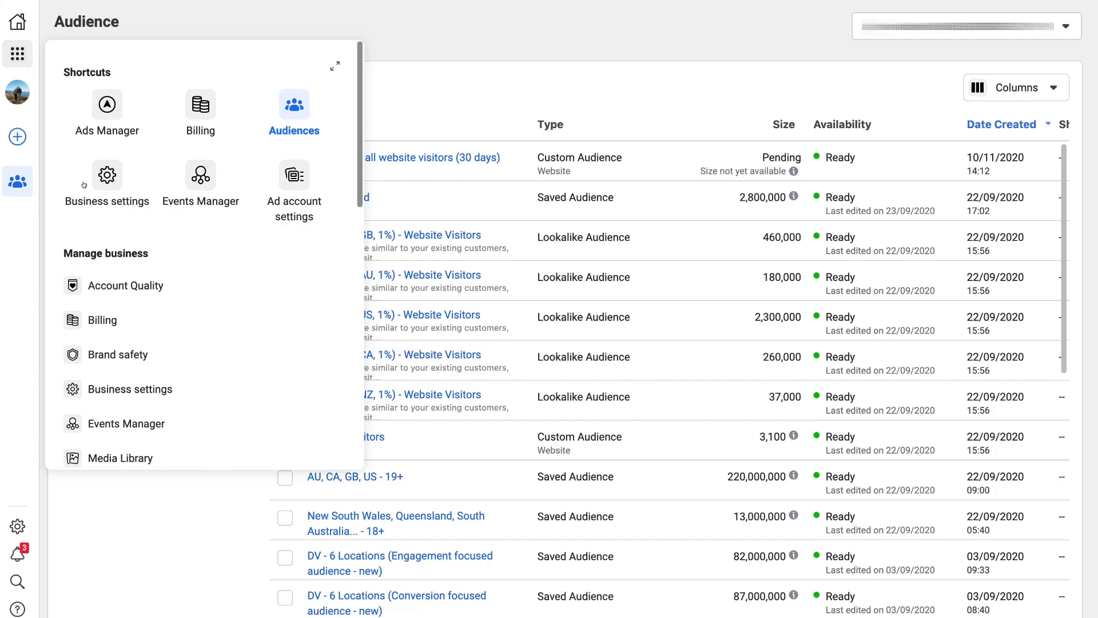
{"action": "scroll", "coordinate": [153, 342], "scroll_direction": "down", "scroll_amount": 2}
{"action": "scroll", "coordinate": [115, 309], "scroll_direction": "up", "scroll_amount": 2}
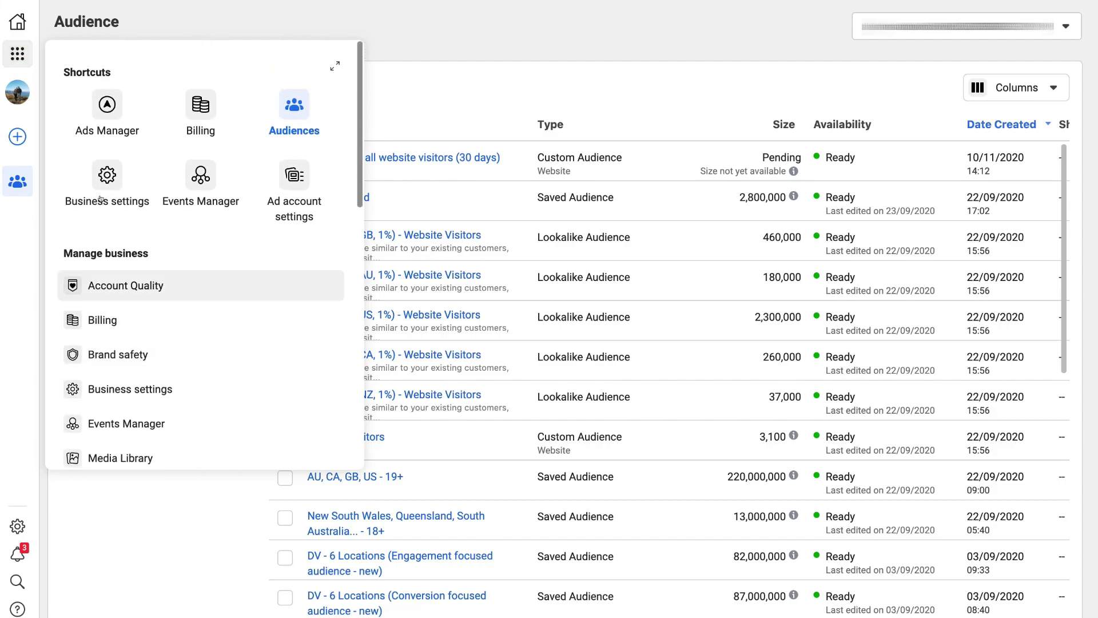
{"action": "left_click", "coordinate": [98, 117]}
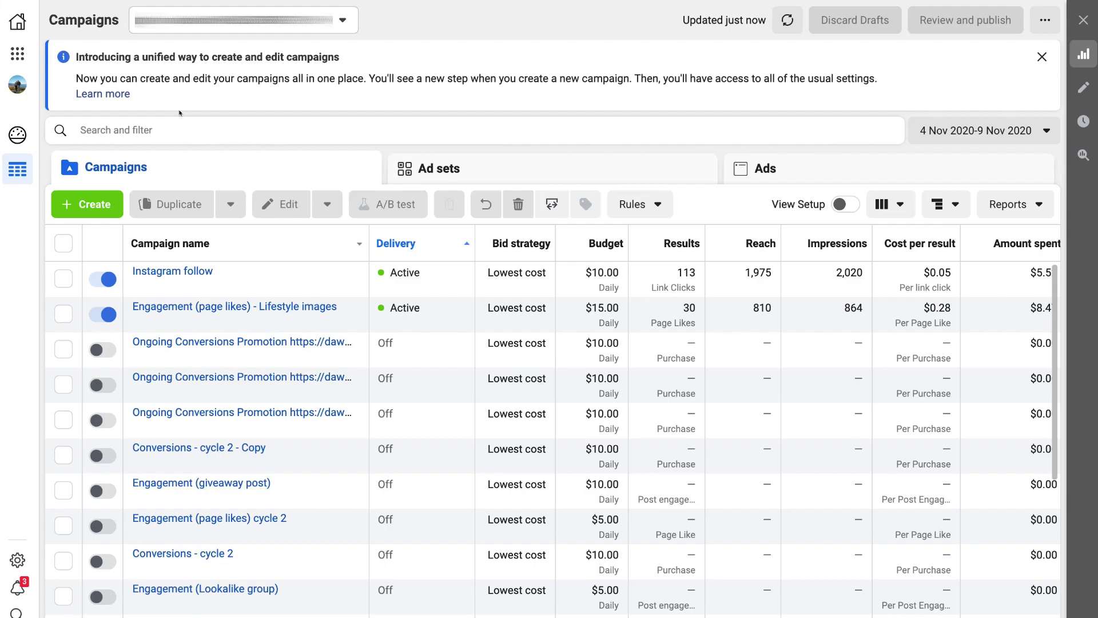
Step: Create a new campaign with the Traffic objective
{"action": "left_click", "coordinate": [95, 201]}
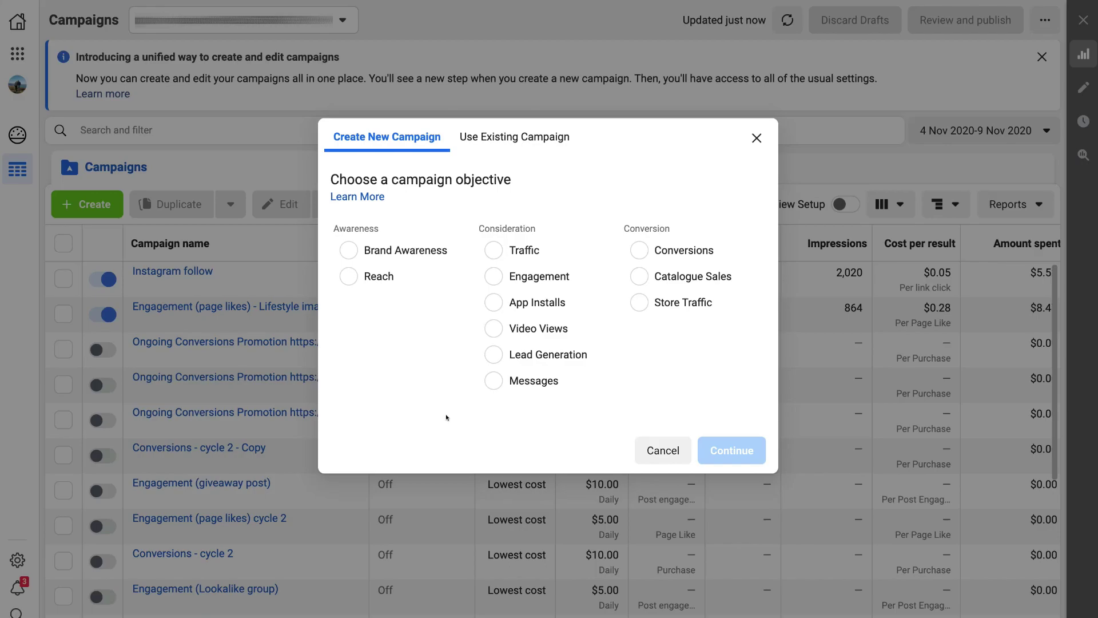
{"action": "left_click", "coordinate": [496, 251]}
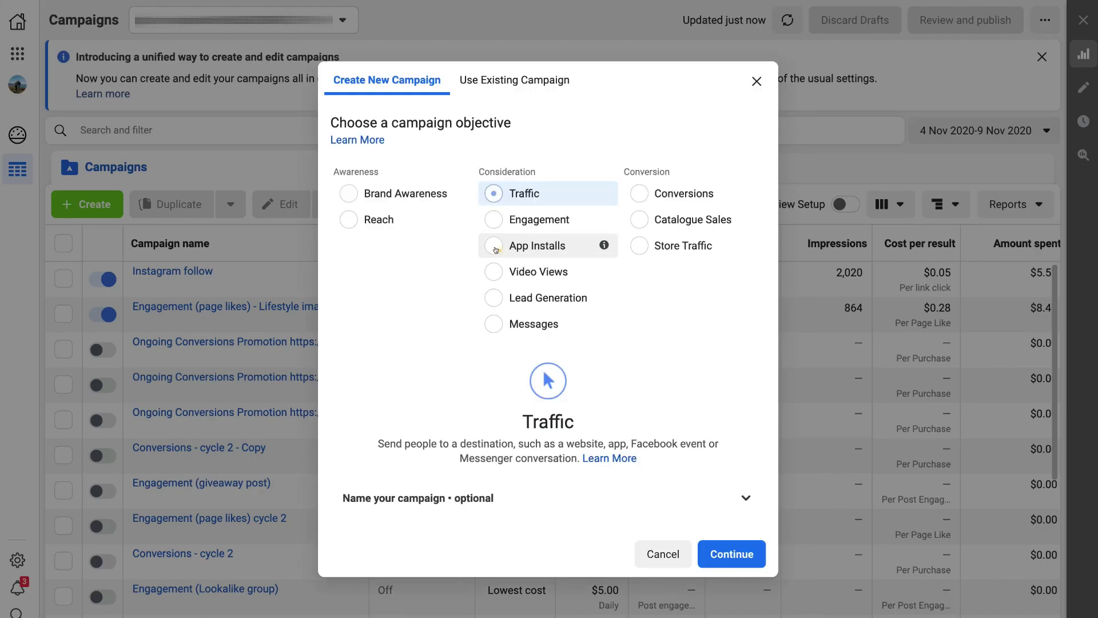
{"action": "left_click", "coordinate": [733, 554]}
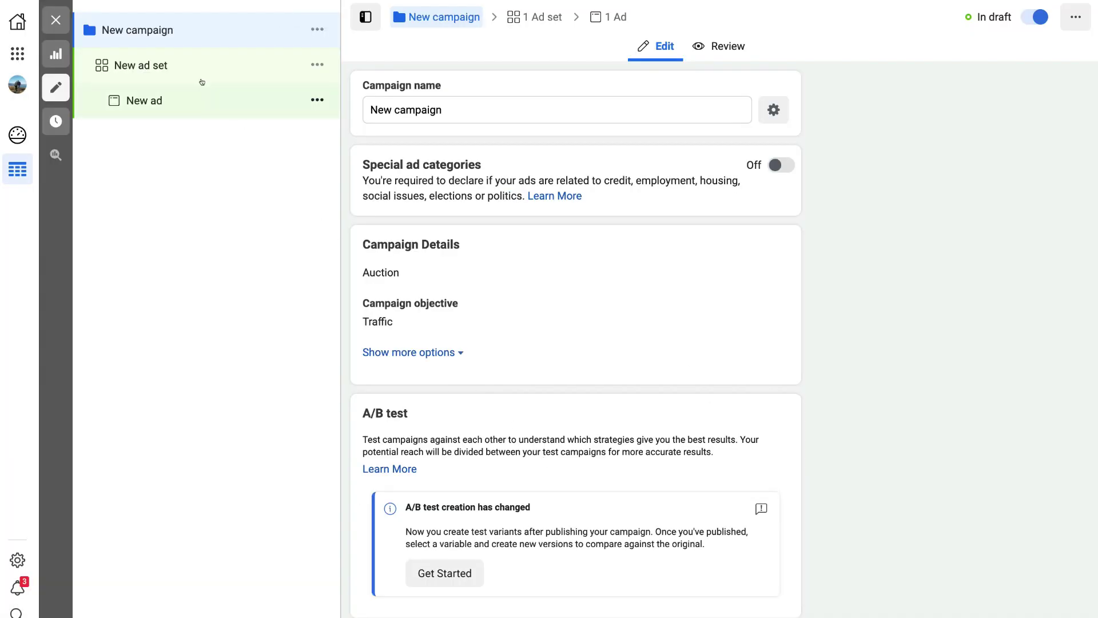
Step: Select the new ad set and scroll down to its Audience section
{"action": "left_click", "coordinate": [204, 66]}
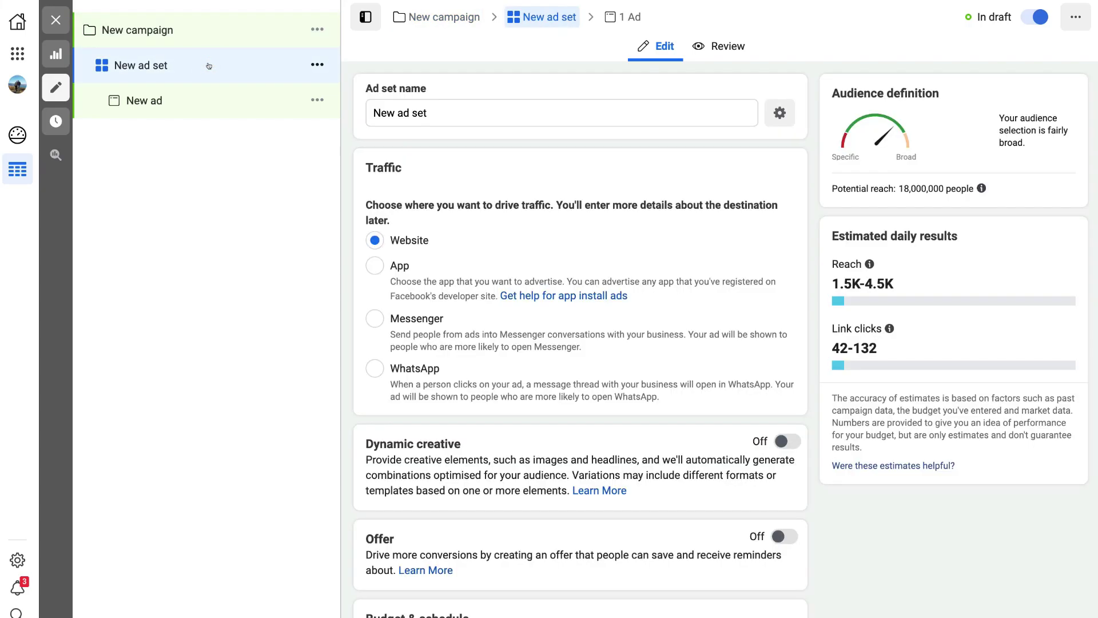
{"action": "scroll", "coordinate": [813, 330], "scroll_direction": "down", "scroll_amount": 7}
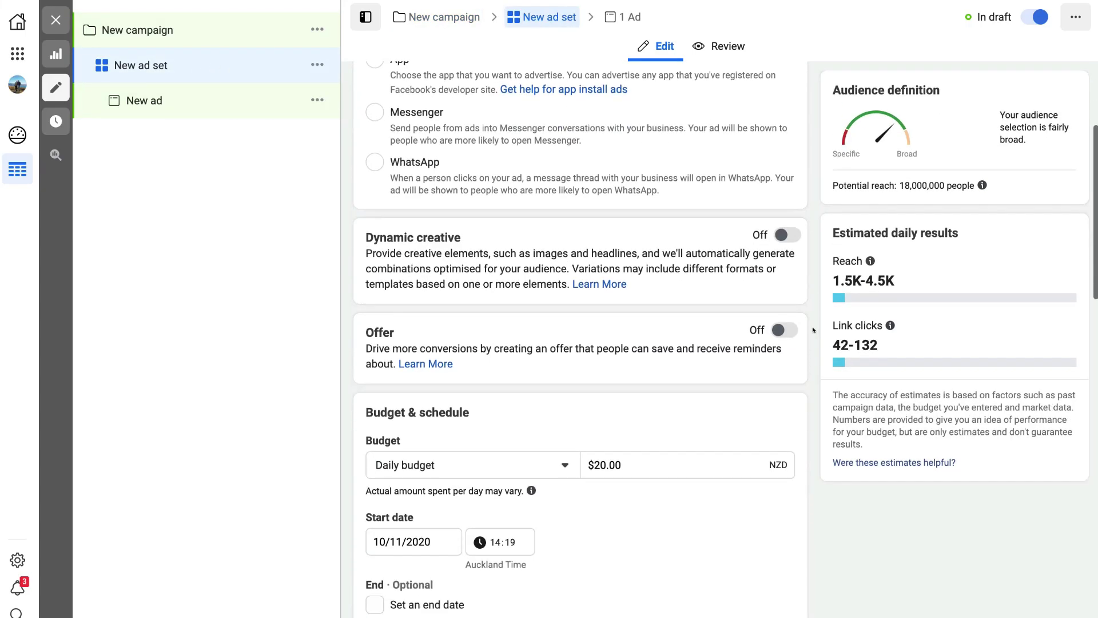
{"action": "scroll", "coordinate": [813, 330], "scroll_direction": "down", "scroll_amount": 5}
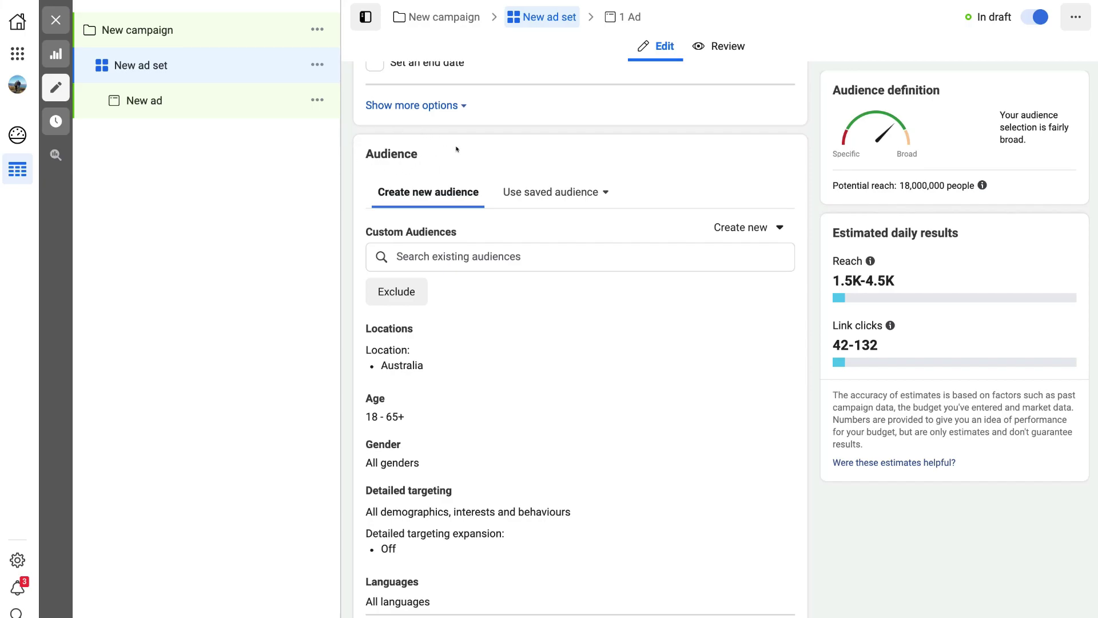
Step: Add the 'Retargeting all website visitors (30 days)' custom audience to the ad set
{"action": "left_click", "coordinate": [458, 256]}
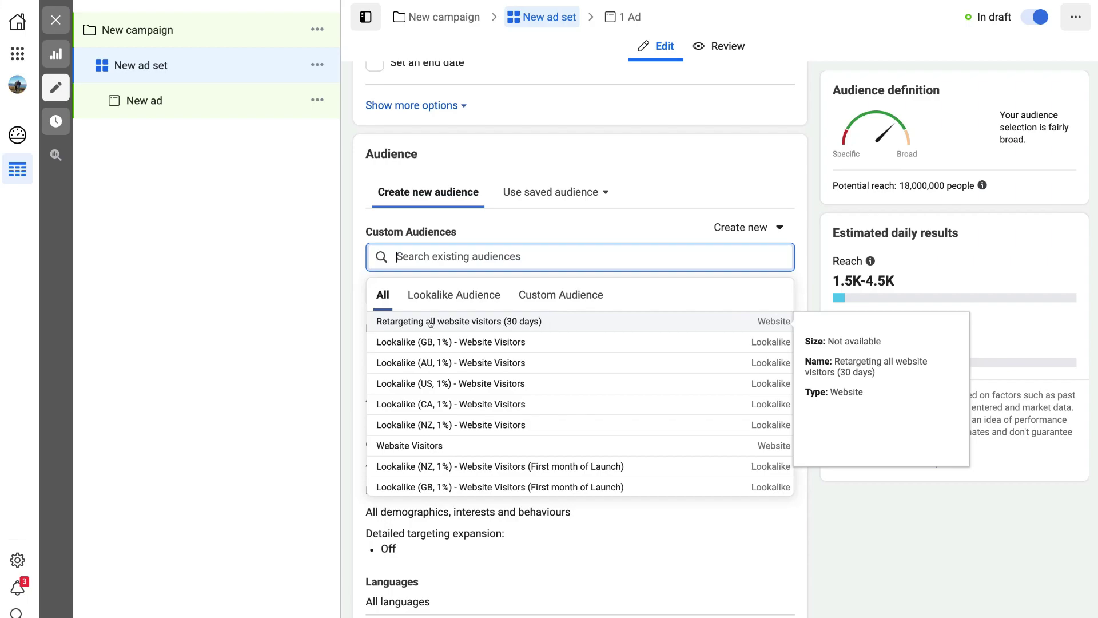
{"action": "left_click", "coordinate": [550, 322]}
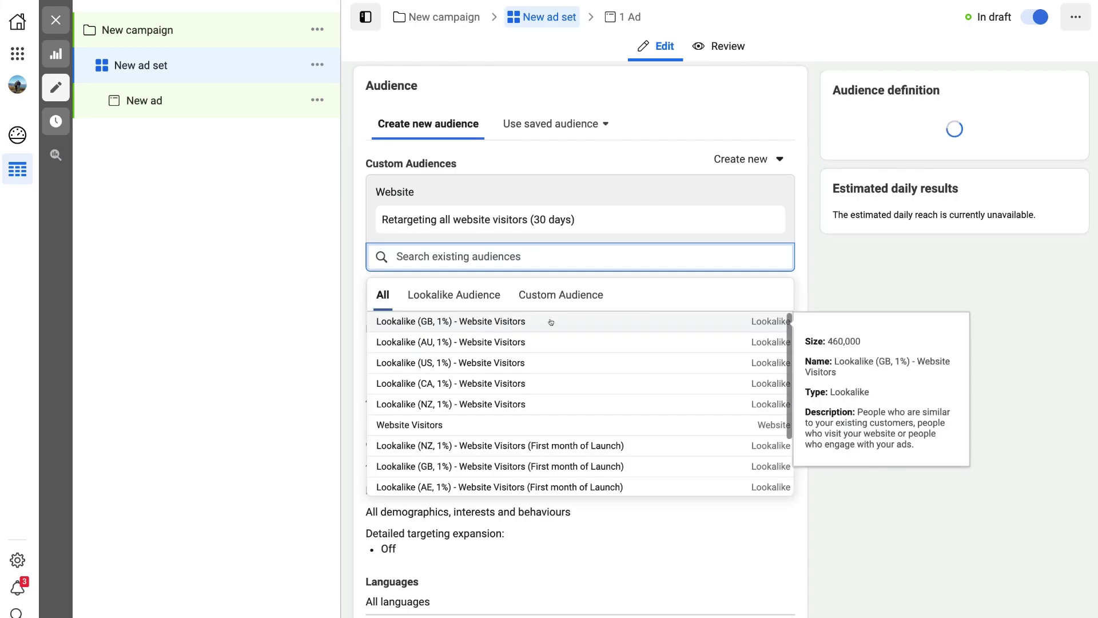
{"action": "left_click", "coordinate": [813, 242]}
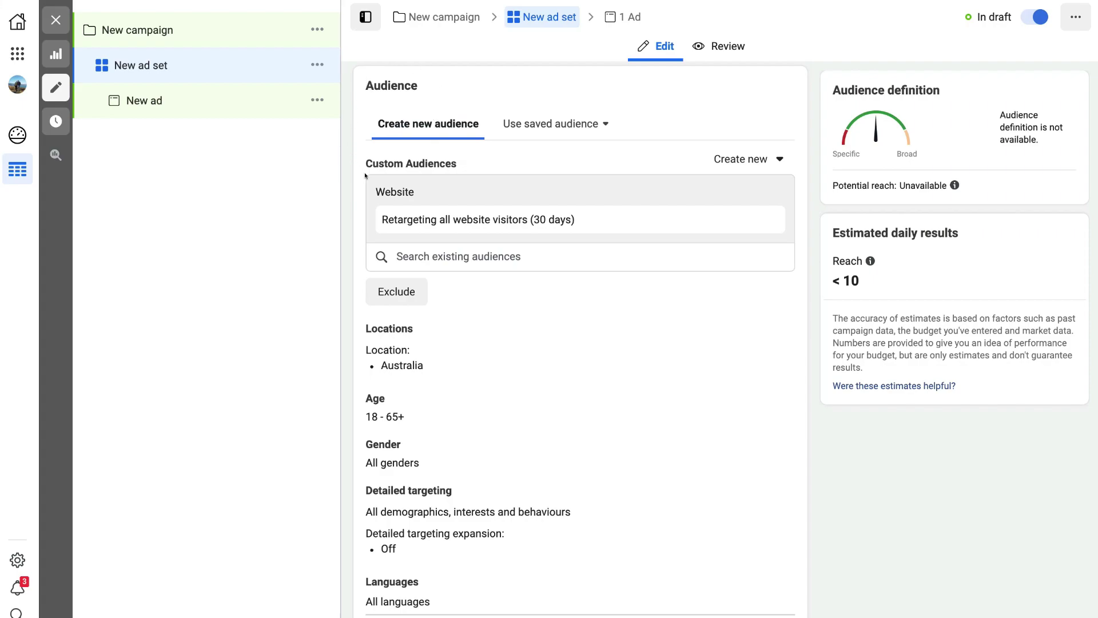
{"action": "mouse_move", "coordinate": [449, 216]}
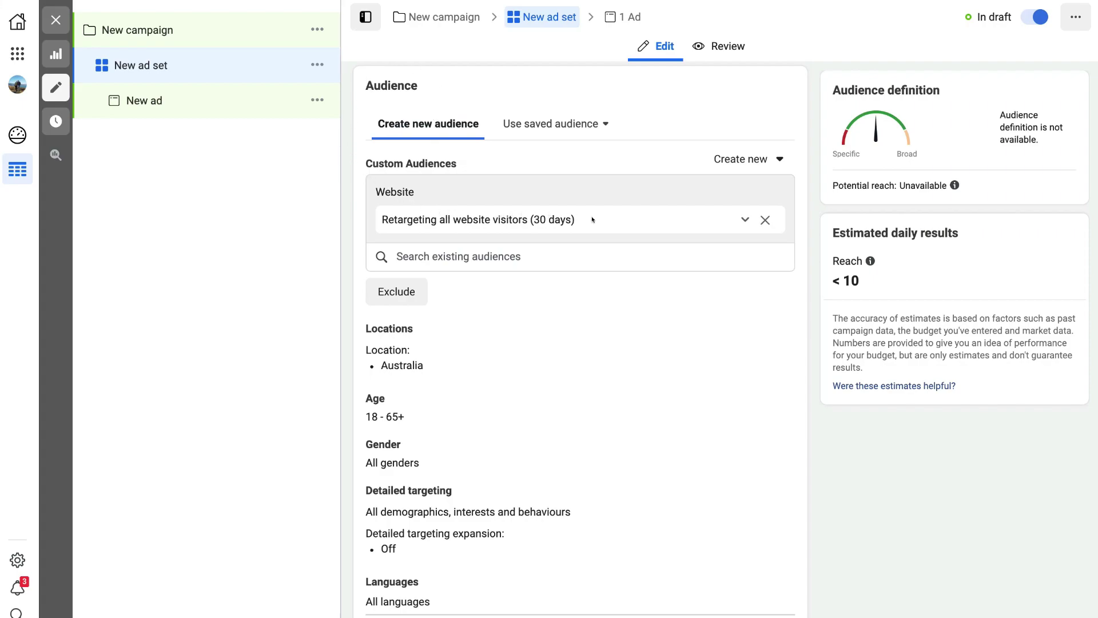